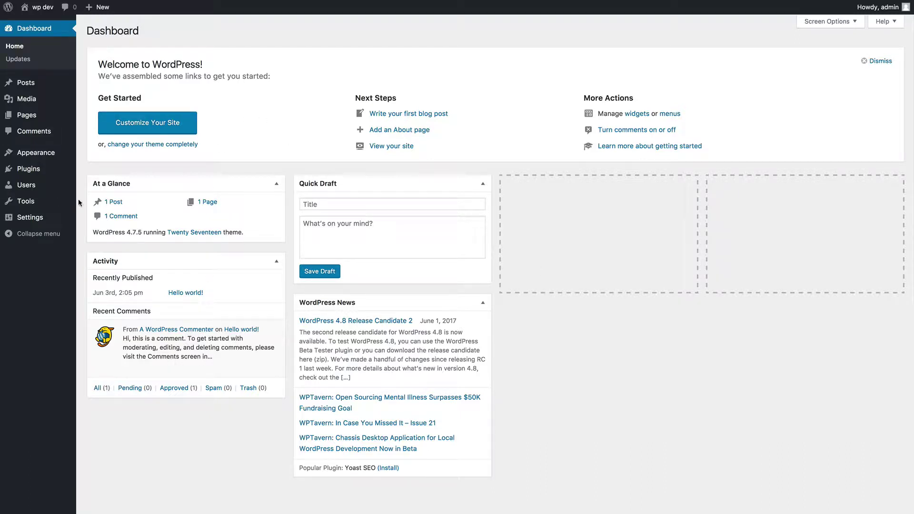
- Go to Plugins and open the Add New plugin page
left_click(34, 172)
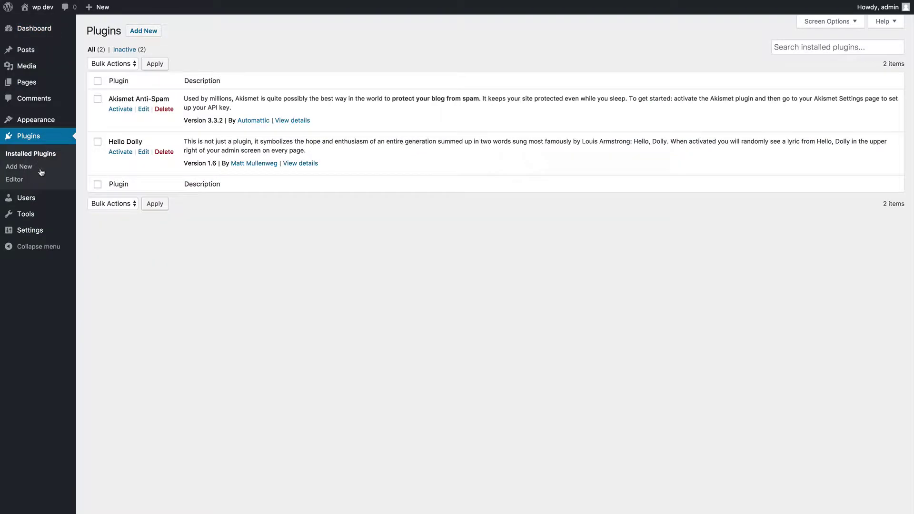
left_click(154, 37)
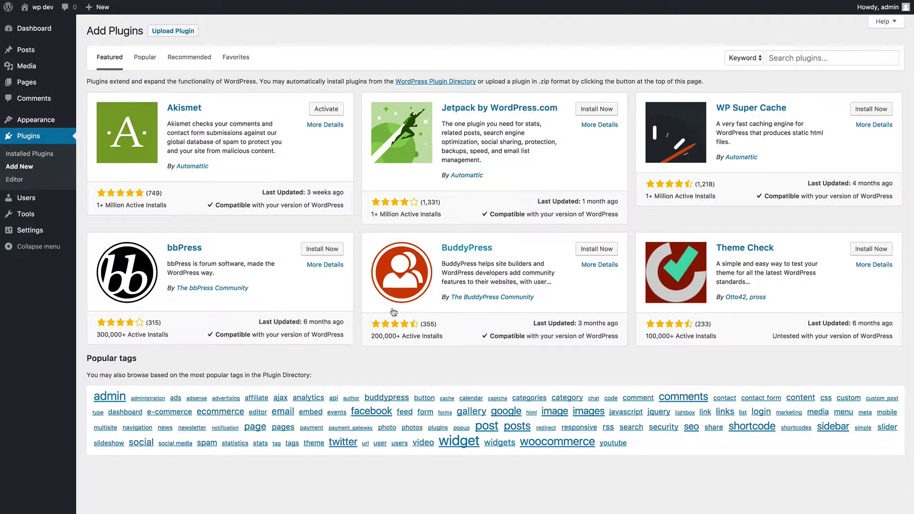
- Upload prosper202.zip, install it, and activate the Prosper202 plugin
left_click(185, 31)
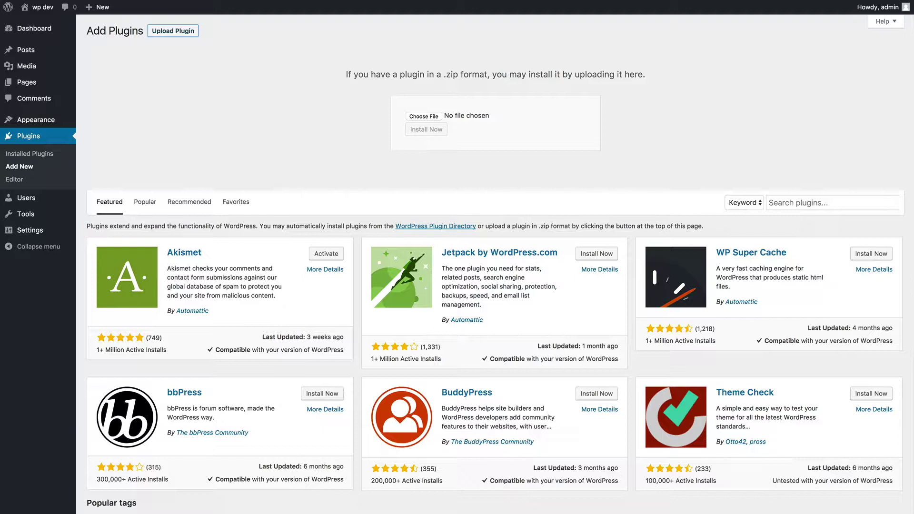
left_click_drag(14, 156, 424, 117)
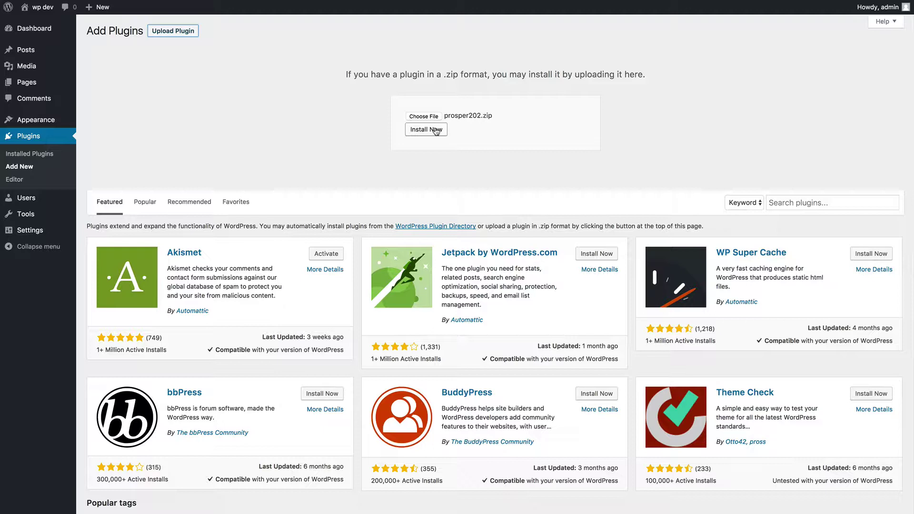
left_click(435, 131)
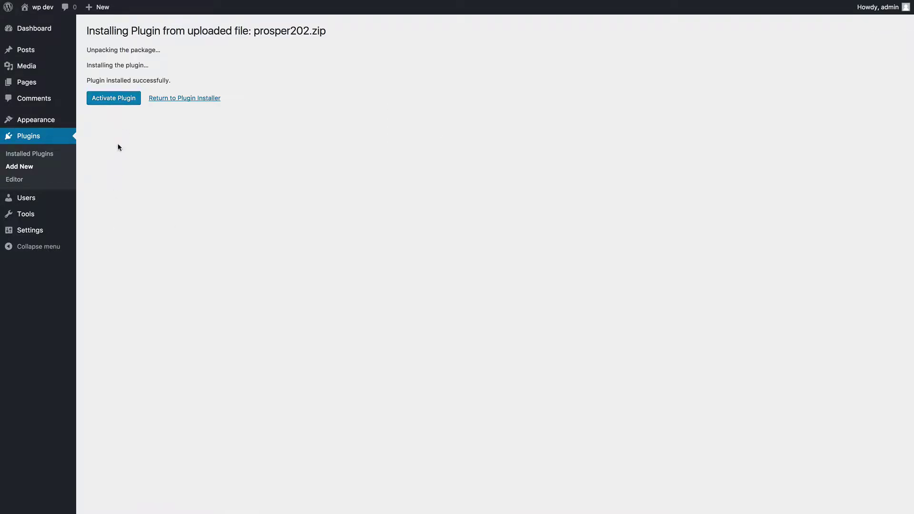
left_click(126, 104)
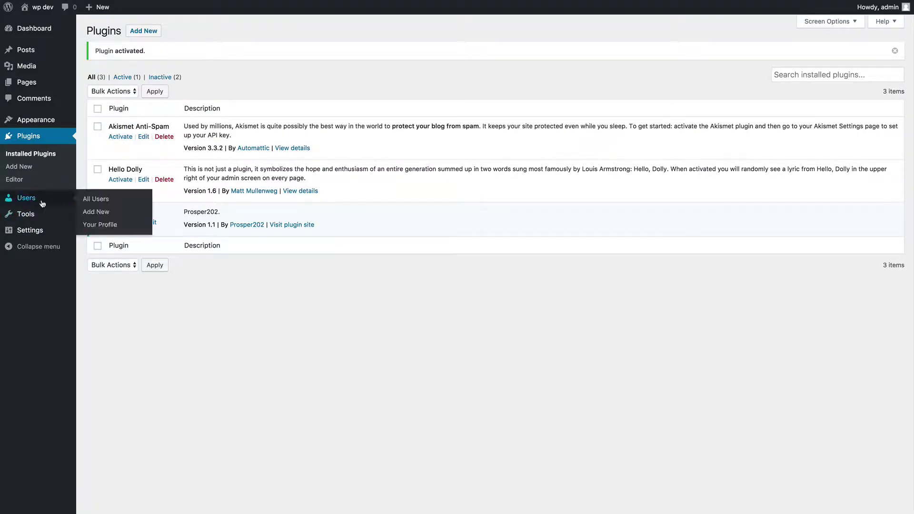
mouse_move(30, 230)
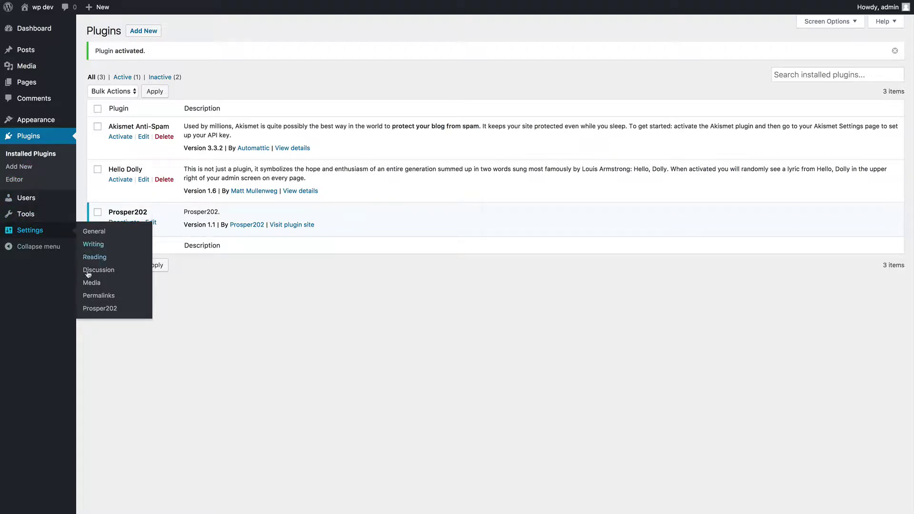
left_click(100, 309)
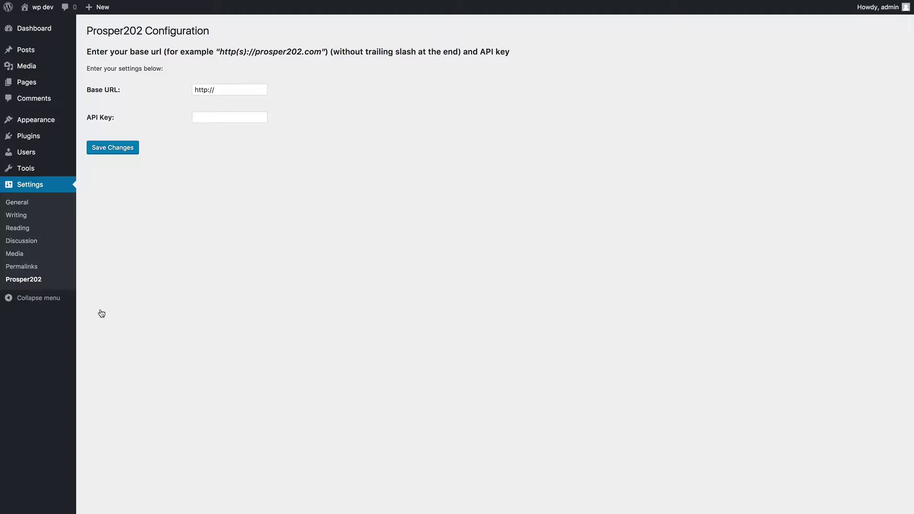
left_click(229, 87)
type("h")
type("ttp")
type("://lo")
type("calho")
type("st")
- Generate a new API key in Prosper202's My Account > Personal Settings and select it
left_click(231, 119)
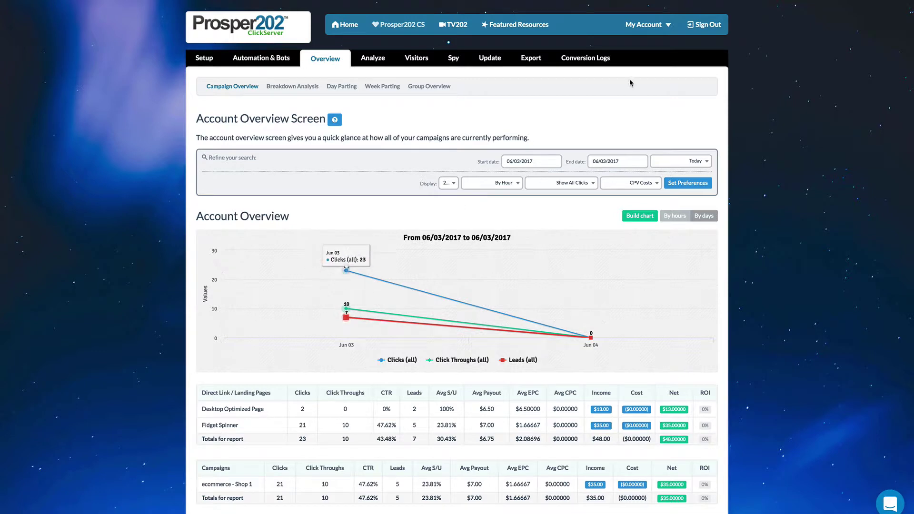
left_click(656, 27)
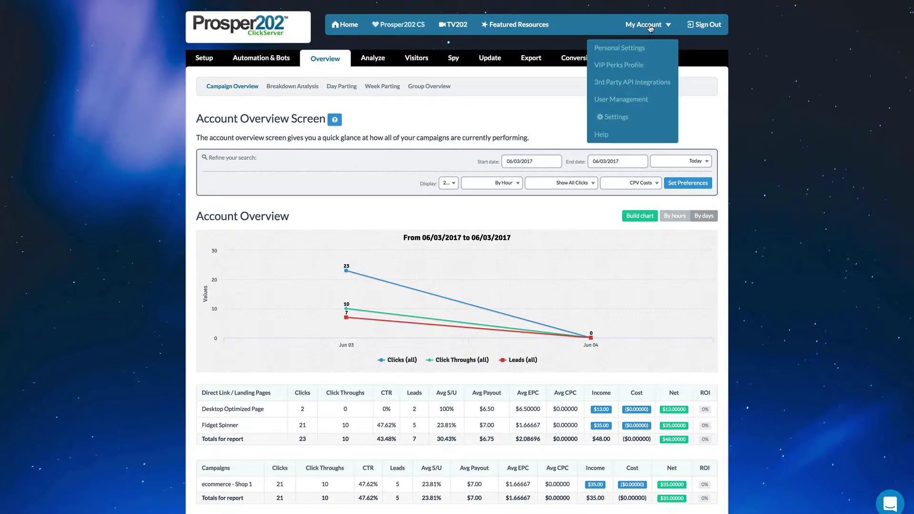
left_click(614, 48)
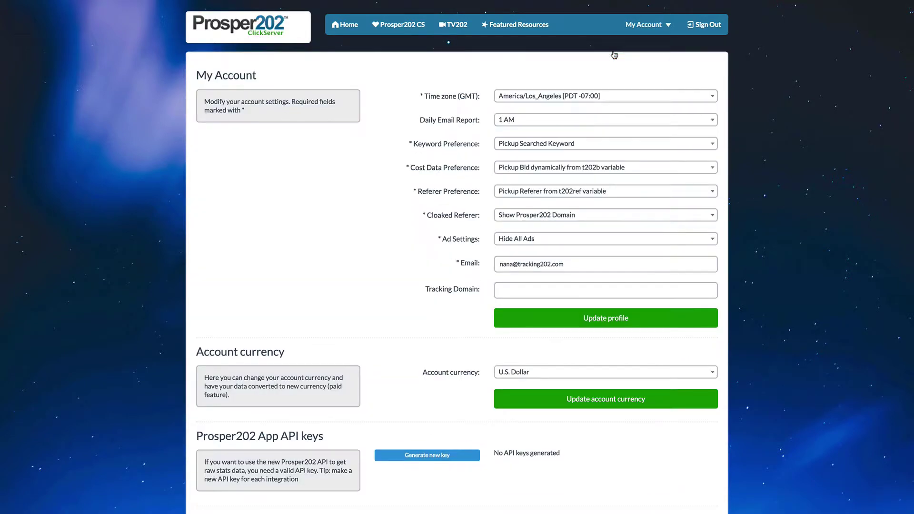
left_click(414, 454)
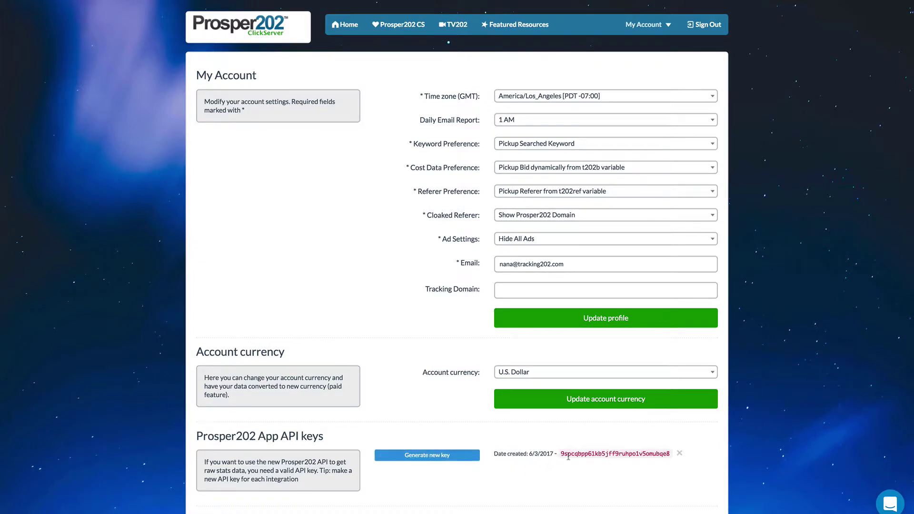
double_click(585, 454)
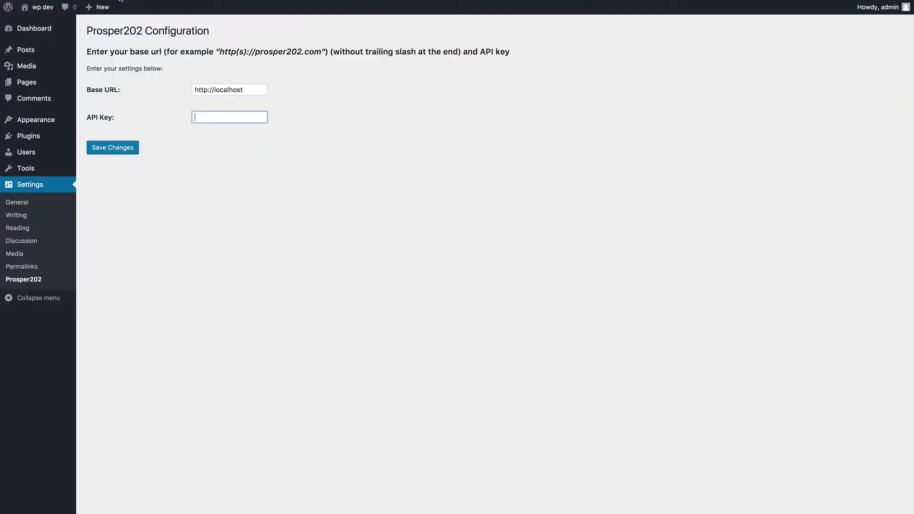
- Paste the new API key, save the Prosper202 settings, and go to Pages
key("ctrl+v")
left_click(118, 149)
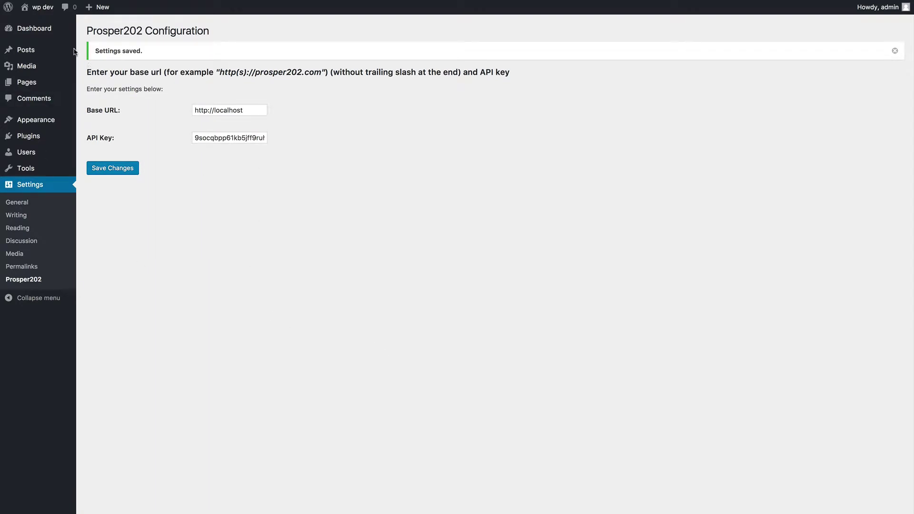
mouse_move(26, 66)
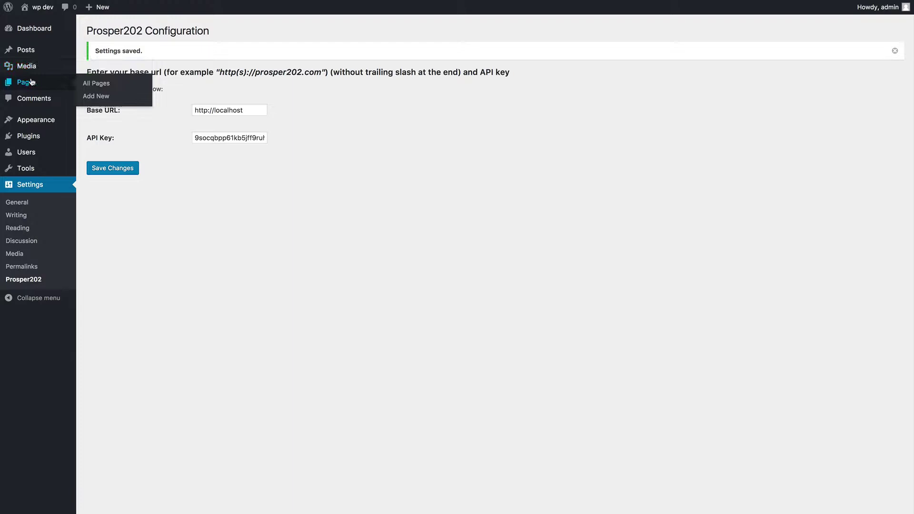
left_click(29, 82)
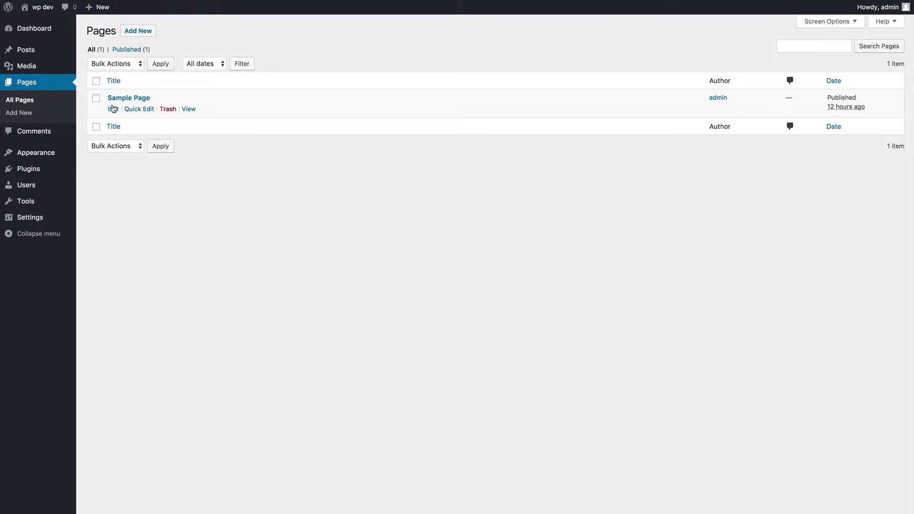
- Edit Sample Page and launch the Landing Page JavaScript dialog from an empty line
left_click(113, 107)
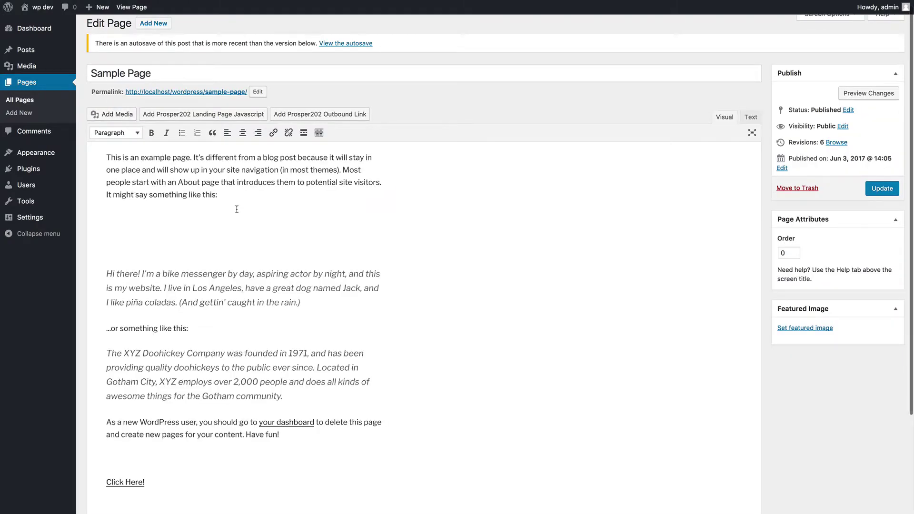
left_click(236, 210)
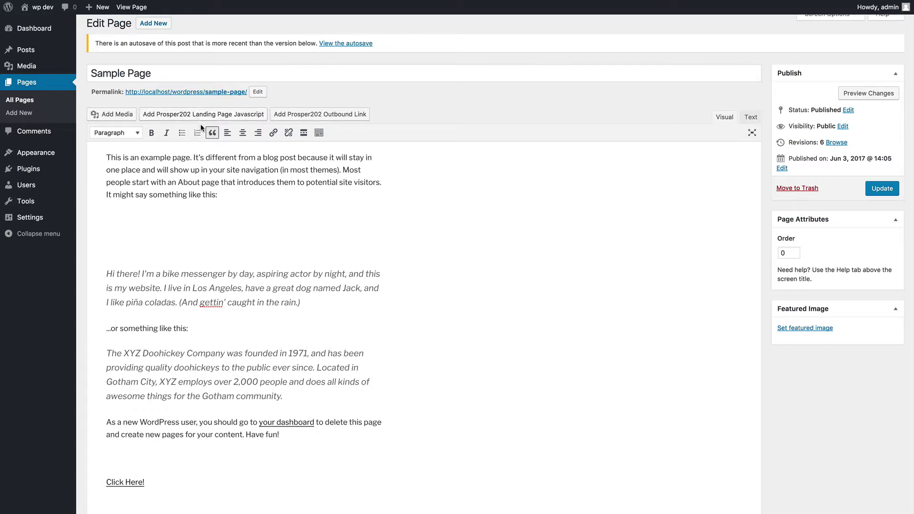
scroll(176, 333, "up", 1)
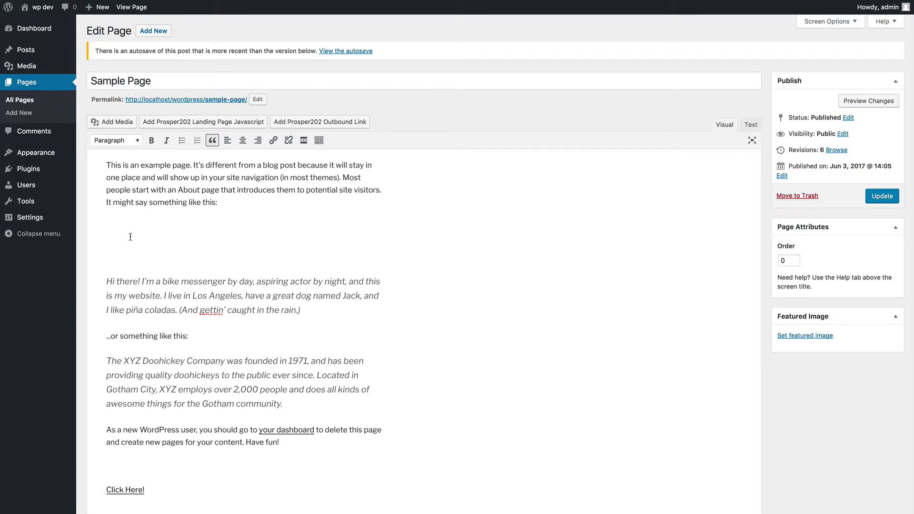
left_click(132, 239)
left_click(185, 123)
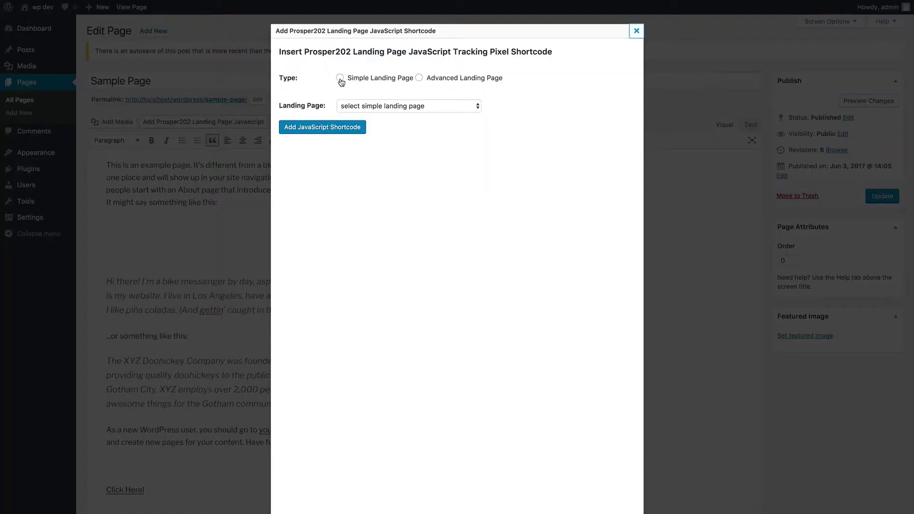
- Insert the tracking JavaScript shortcode for the Fidget Spinner simple landing page
left_click(340, 79)
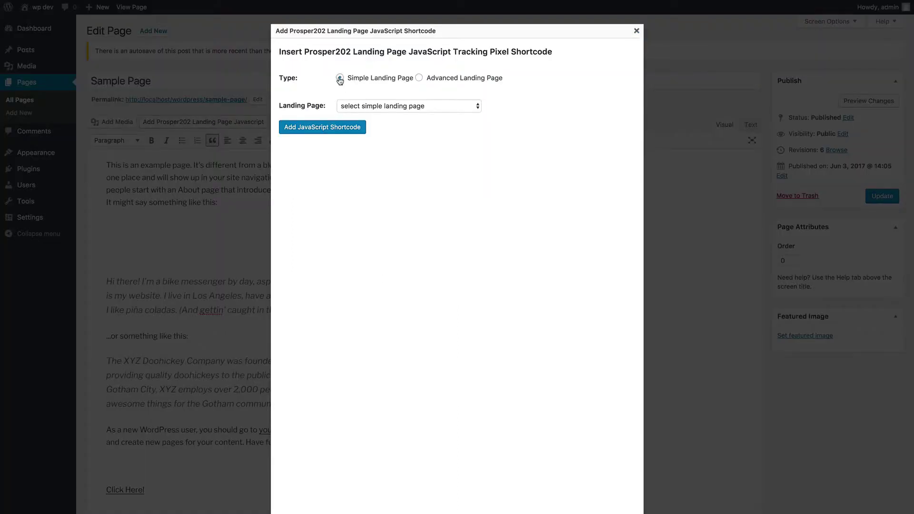
left_click(380, 106)
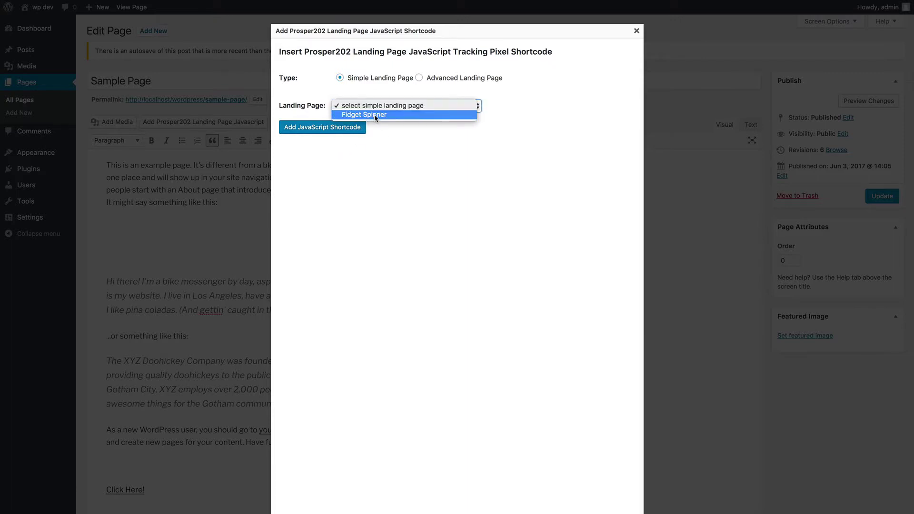
left_click(374, 114)
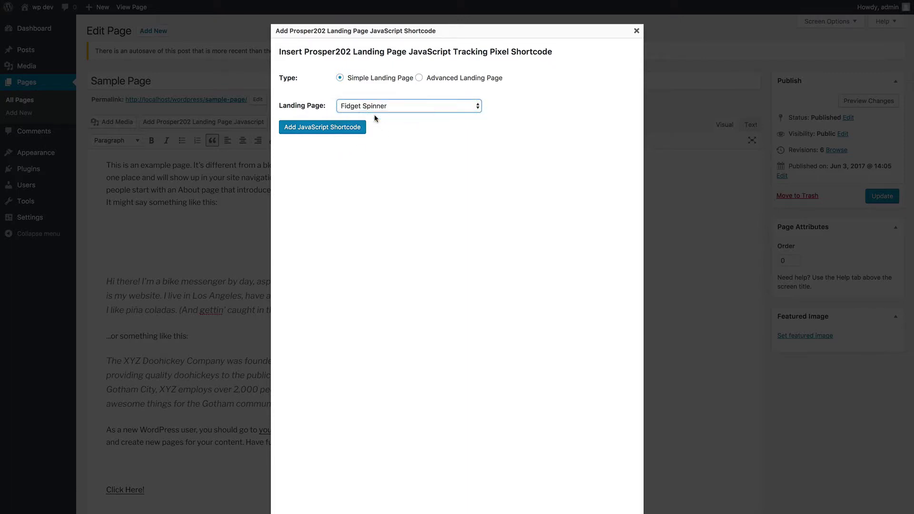
left_click(318, 128)
- Select the inserted [p202js lpid="1448"/] shortcode line at the end of the page
scroll(223, 497, "down", 1)
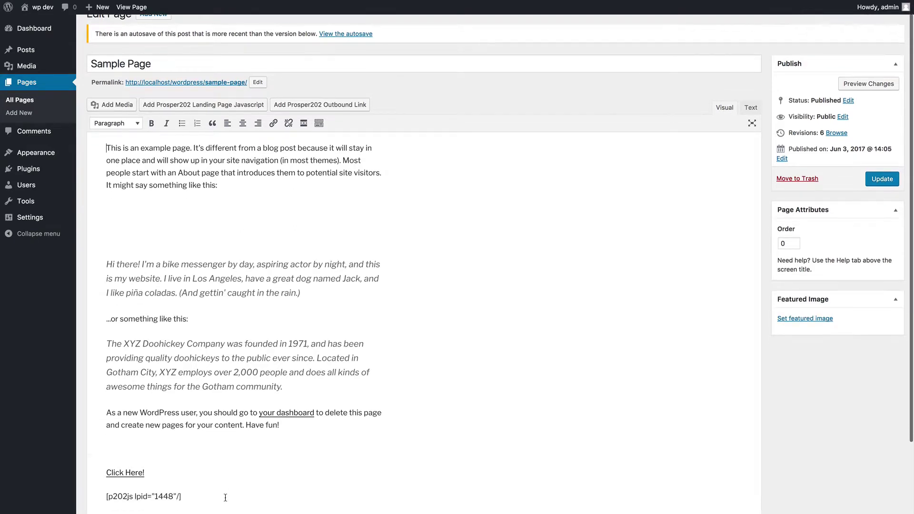
scroll(225, 497, "down", 3)
left_click(107, 412)
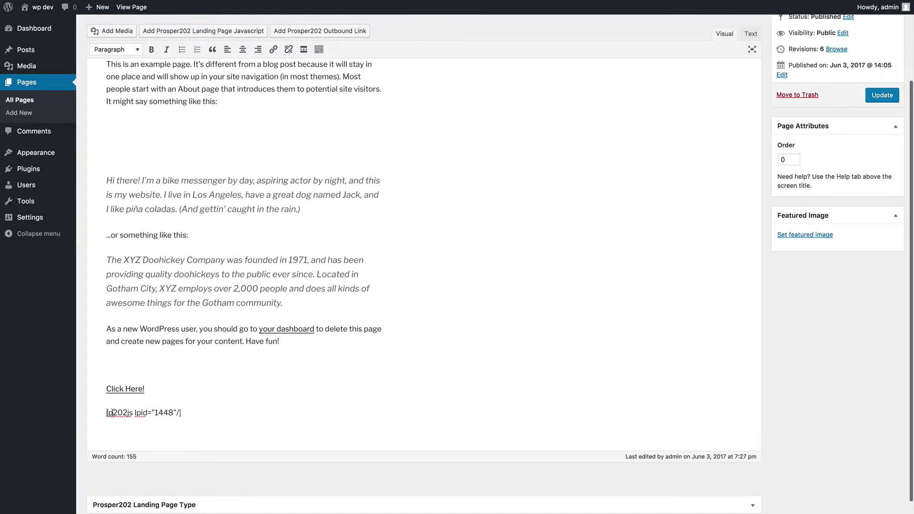
left_click_drag(108, 412, 143, 413)
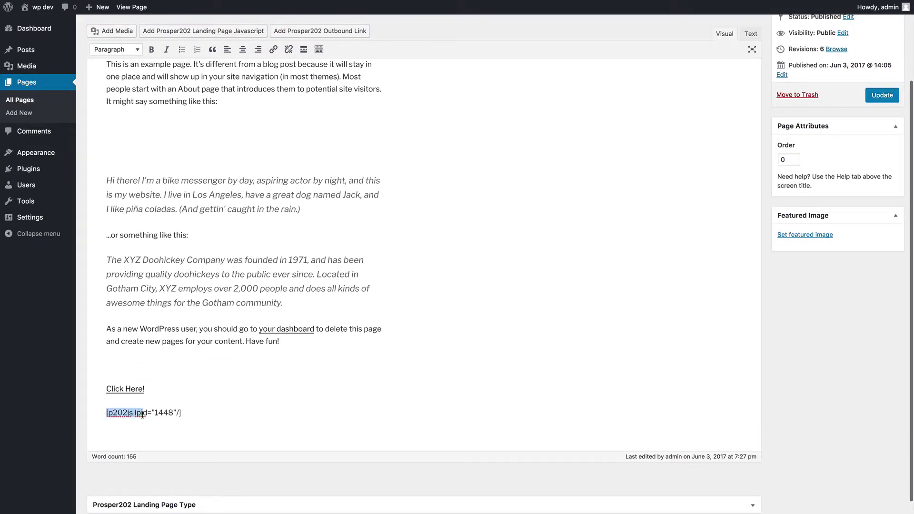
left_click(195, 412)
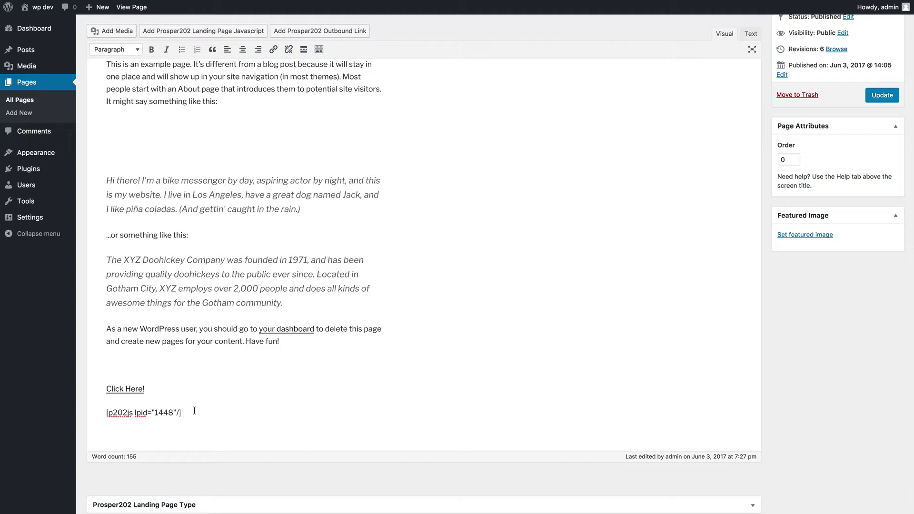
key("shift+Home")
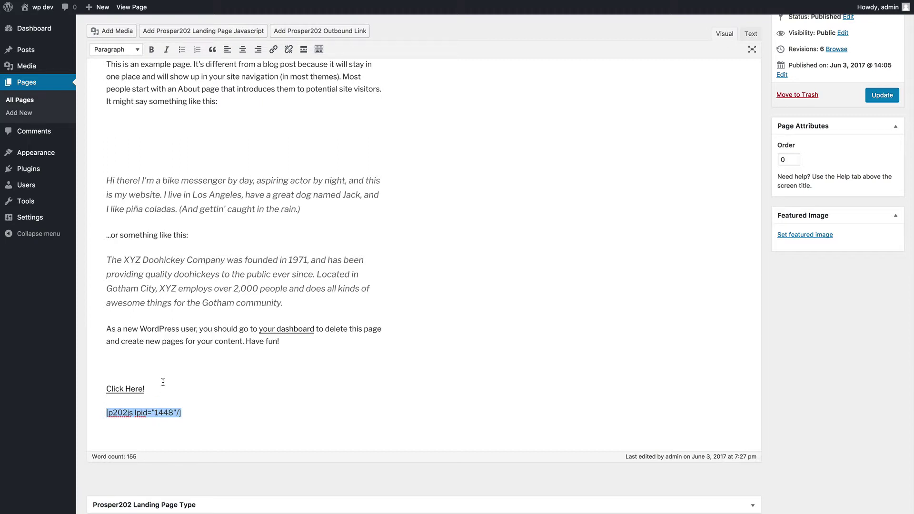
- Add a '(Fidget Spinner) - Shop 1' outbound link below the first paragraph and update the page
left_click(145, 133)
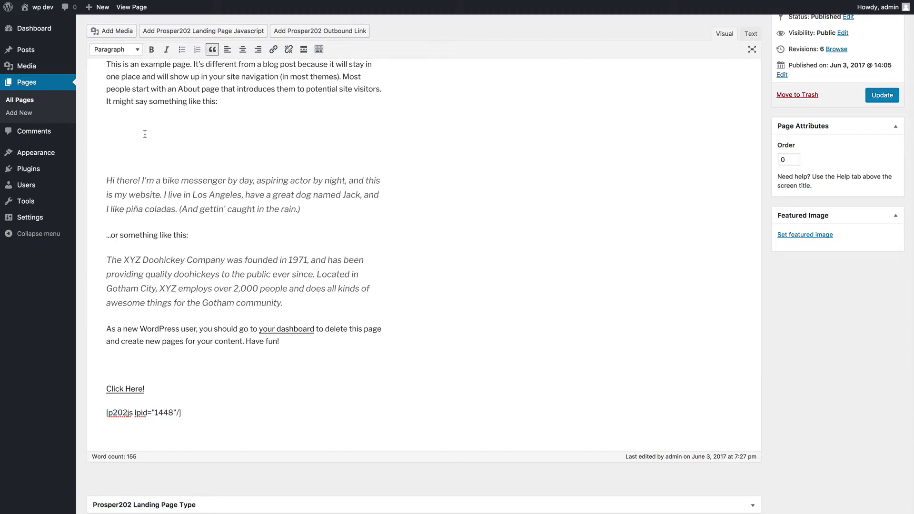
left_click(292, 32)
left_click(340, 78)
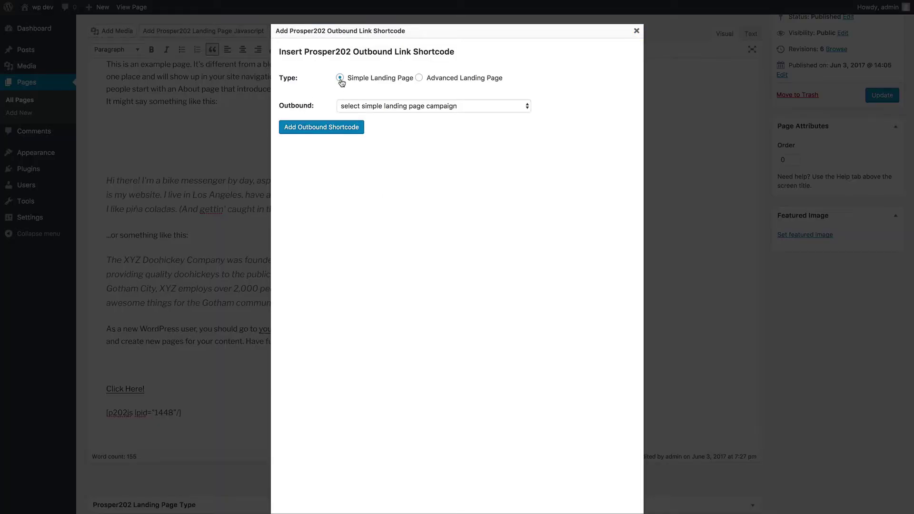
left_click(411, 105)
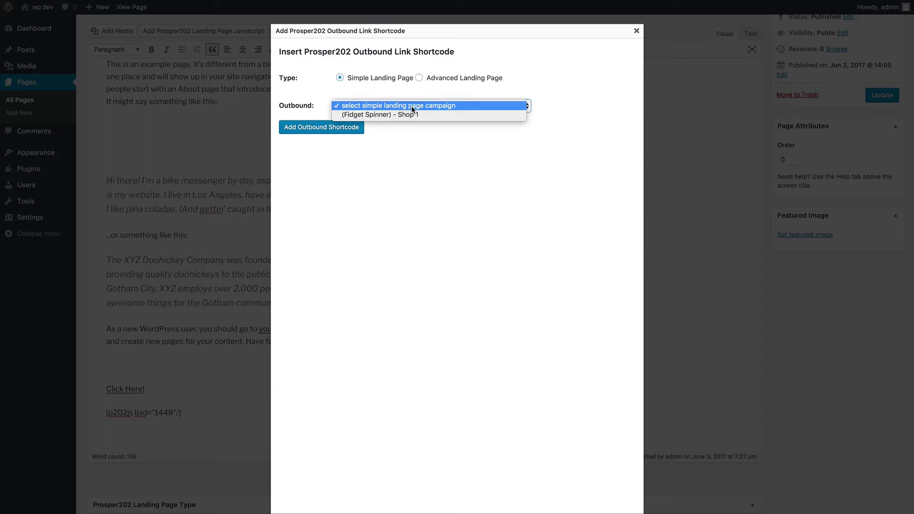
left_click(369, 115)
left_click(343, 132)
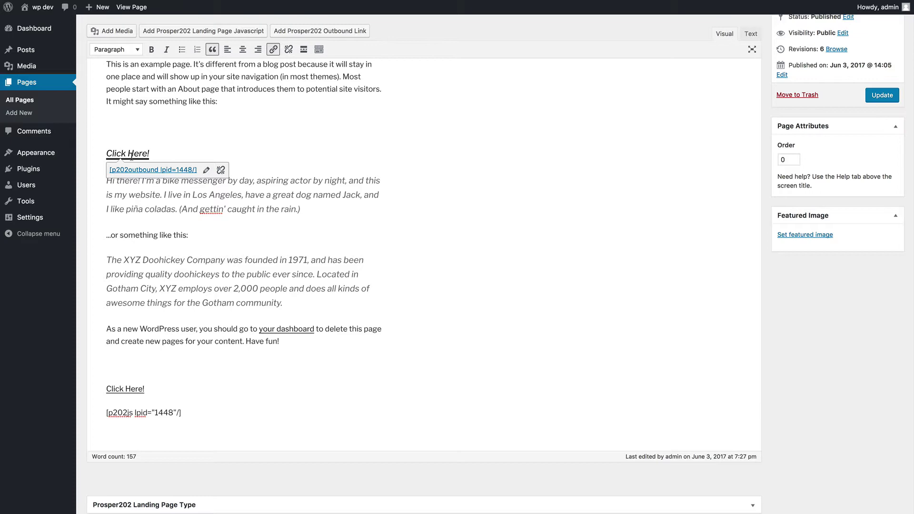
left_click(882, 95)
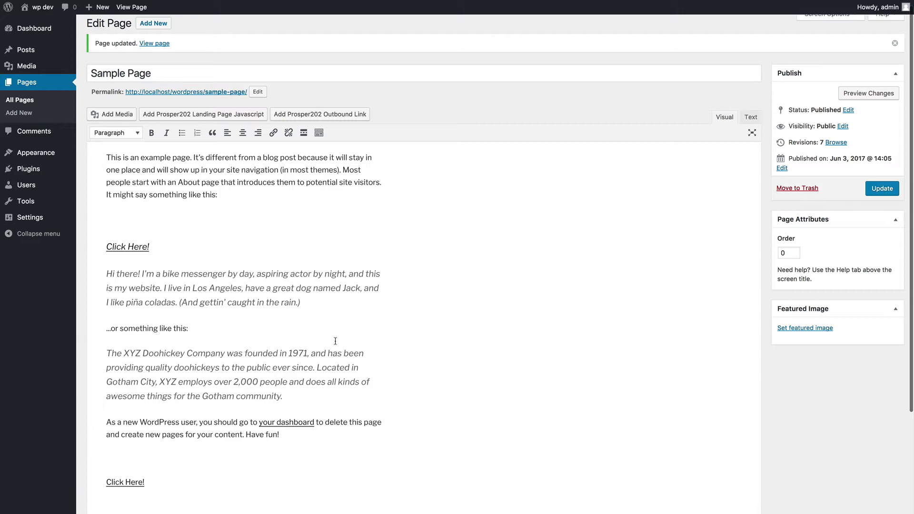
- View the published Sample Page, then switch to Prosper202's Overview Spy tab
left_click(154, 44)
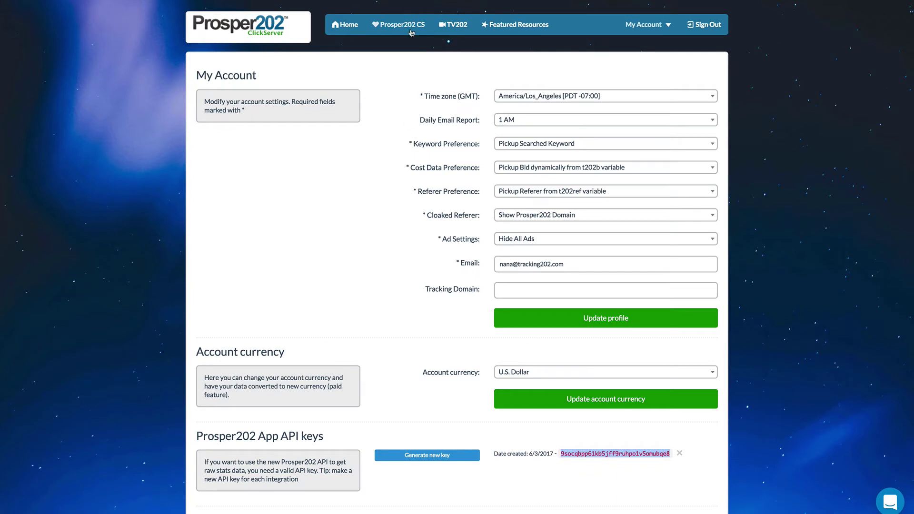
left_click(411, 28)
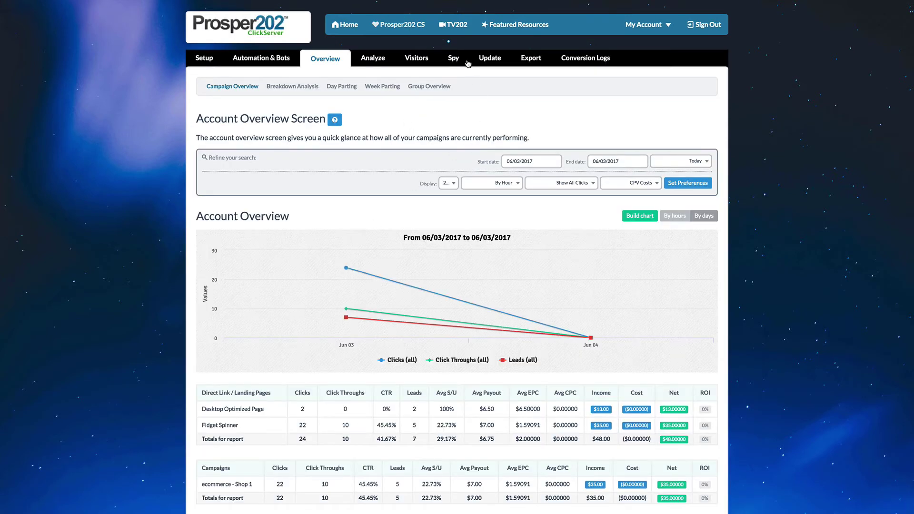
left_click(457, 62)
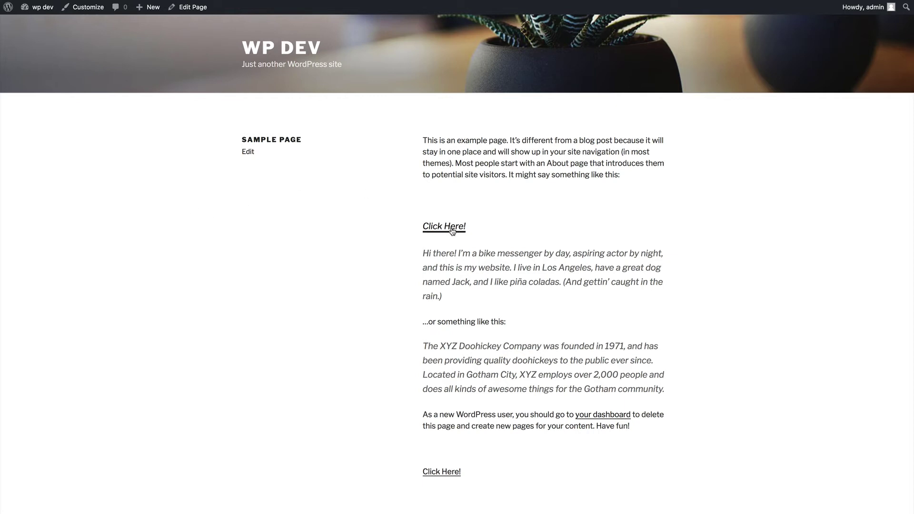
- Follow the Click Here! link on the published Sample Page to test tracking
left_click(452, 231)
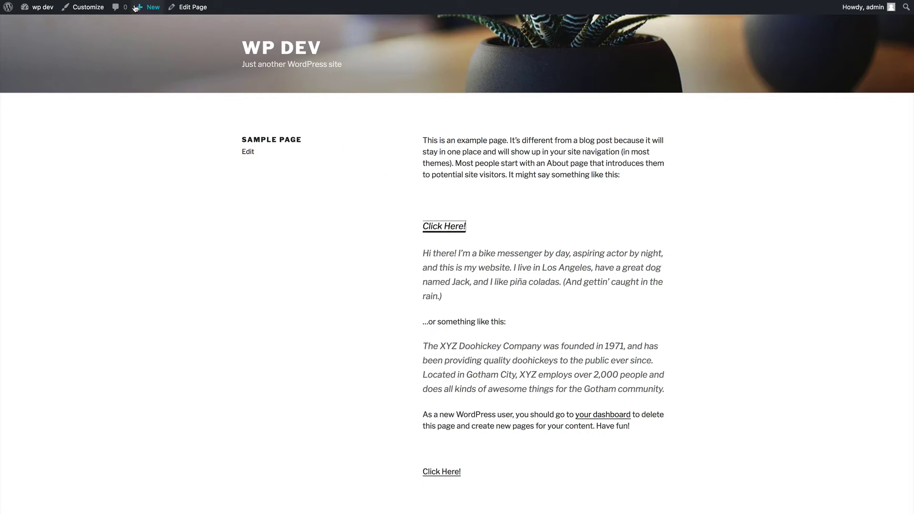